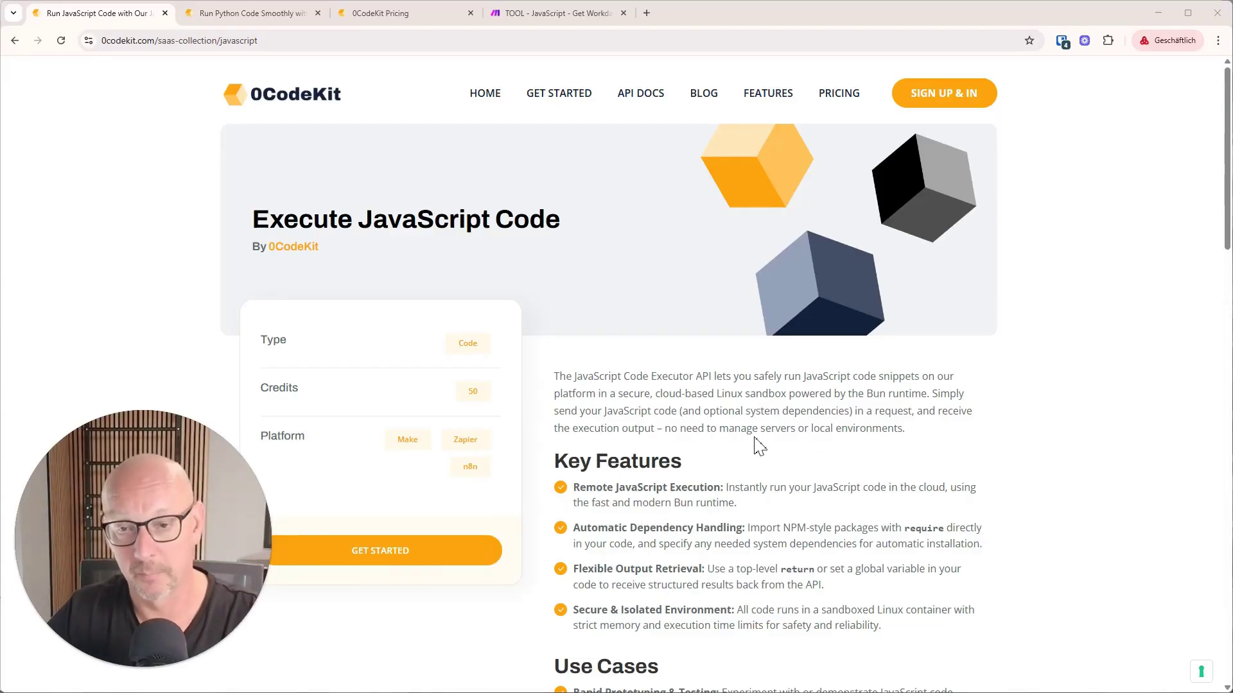
Review the 0CodeKit pages on executing JavaScript and Python code, including the credits per call and the pricing plans
{"action": "scroll", "coordinate": [774, 415], "scroll_direction": "down", "scroll_amount": 1}
{"action": "scroll", "coordinate": [779, 414], "scroll_direction": "down", "scroll_amount": 6}
{"action": "scroll", "coordinate": [765, 454], "scroll_direction": "up", "scroll_amount": 5}
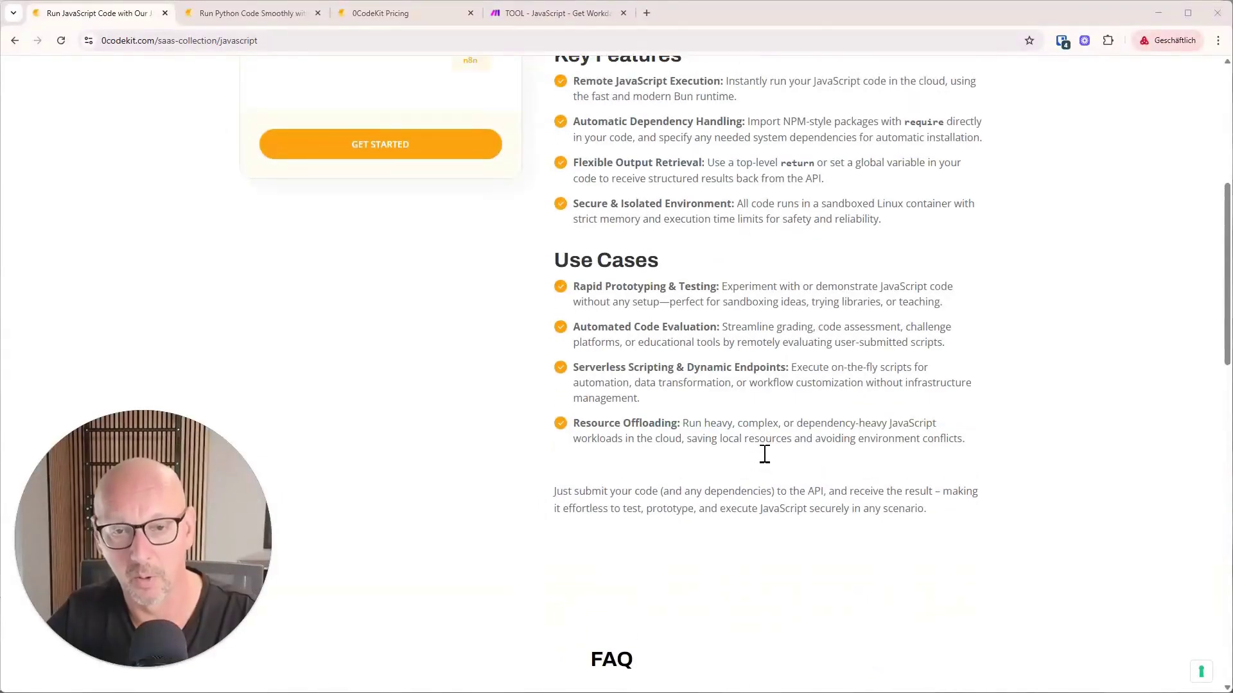
{"action": "scroll", "coordinate": [765, 453], "scroll_direction": "up", "scroll_amount": 2}
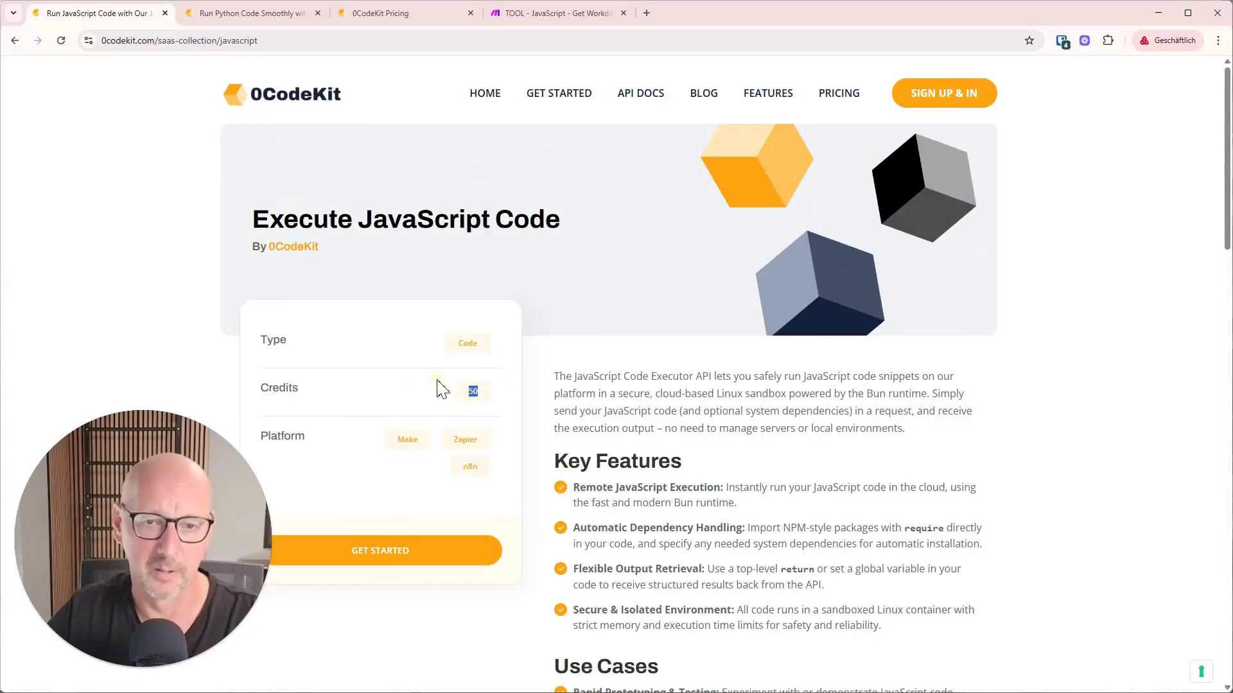
{"action": "left_click", "coordinate": [260, 13]}
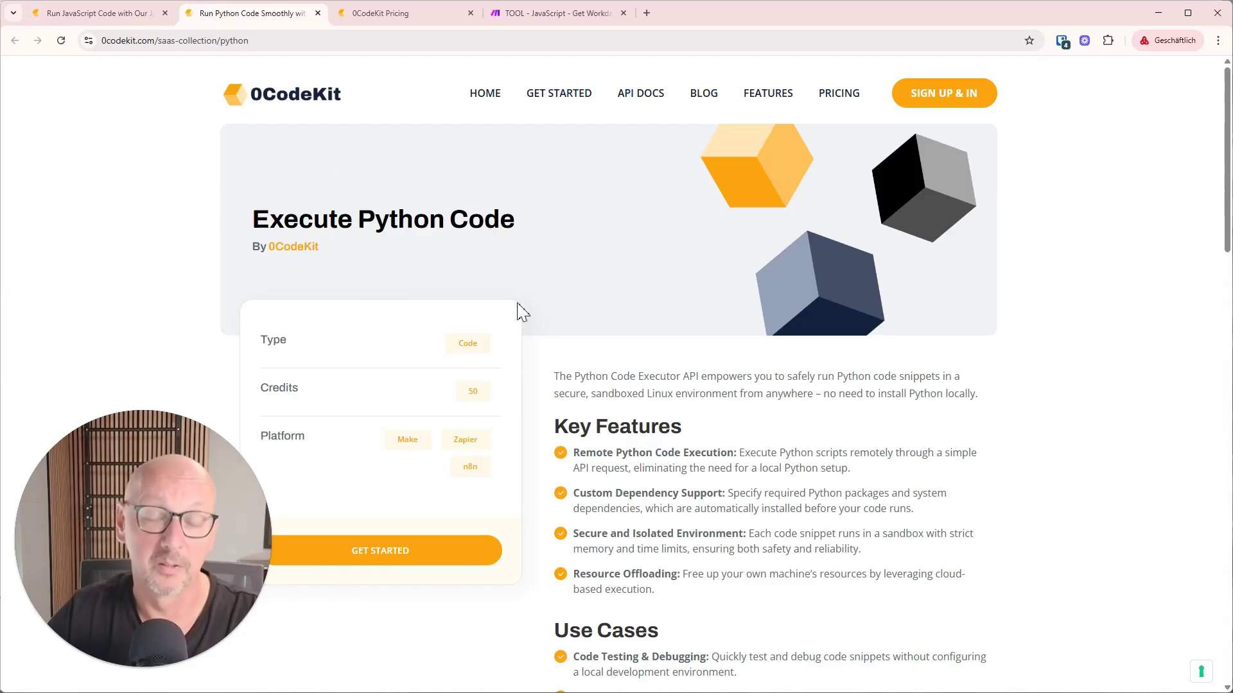
{"action": "left_click", "coordinate": [366, 14]}
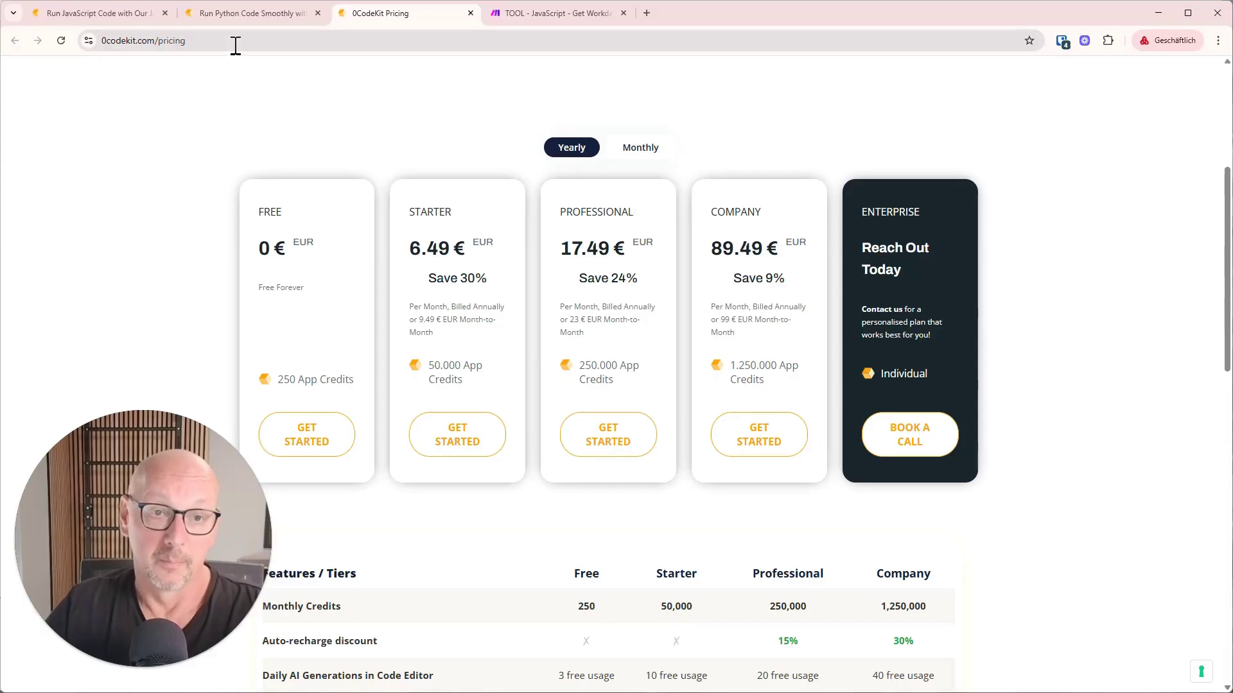
{"action": "left_click", "coordinate": [244, 15]}
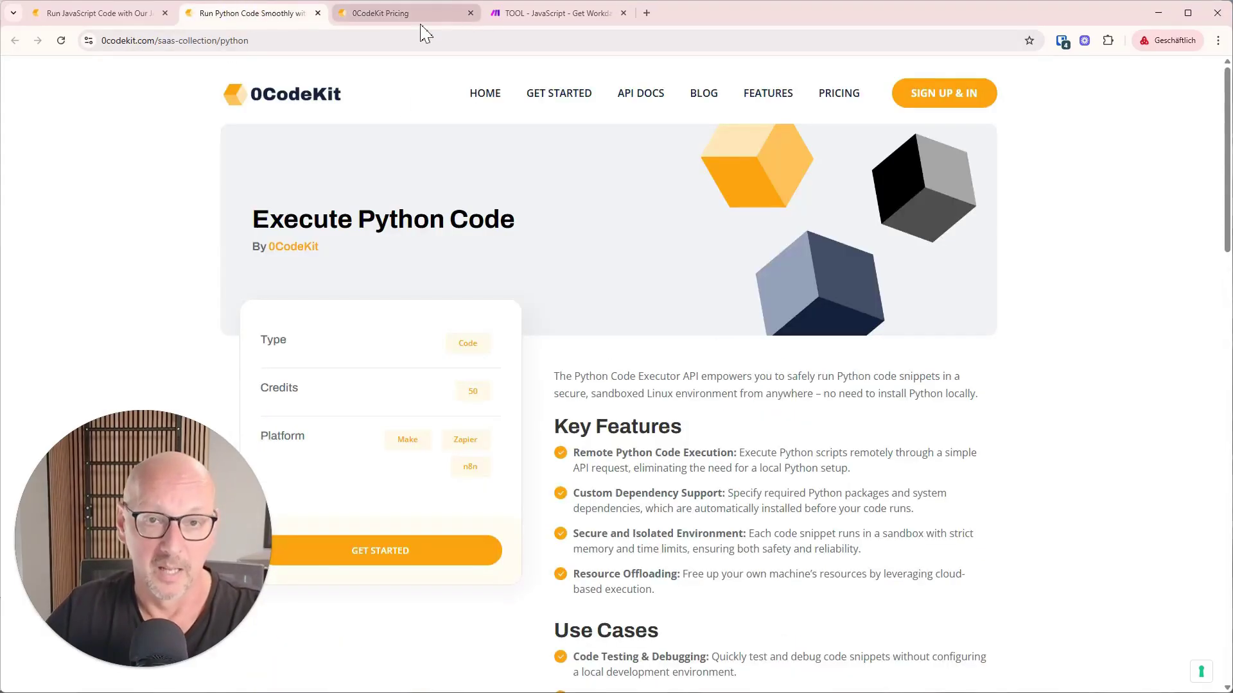
Switch to the Make scenario and read through the JavaScript code of the getWorkdays for Month module
{"action": "left_click", "coordinate": [550, 21]}
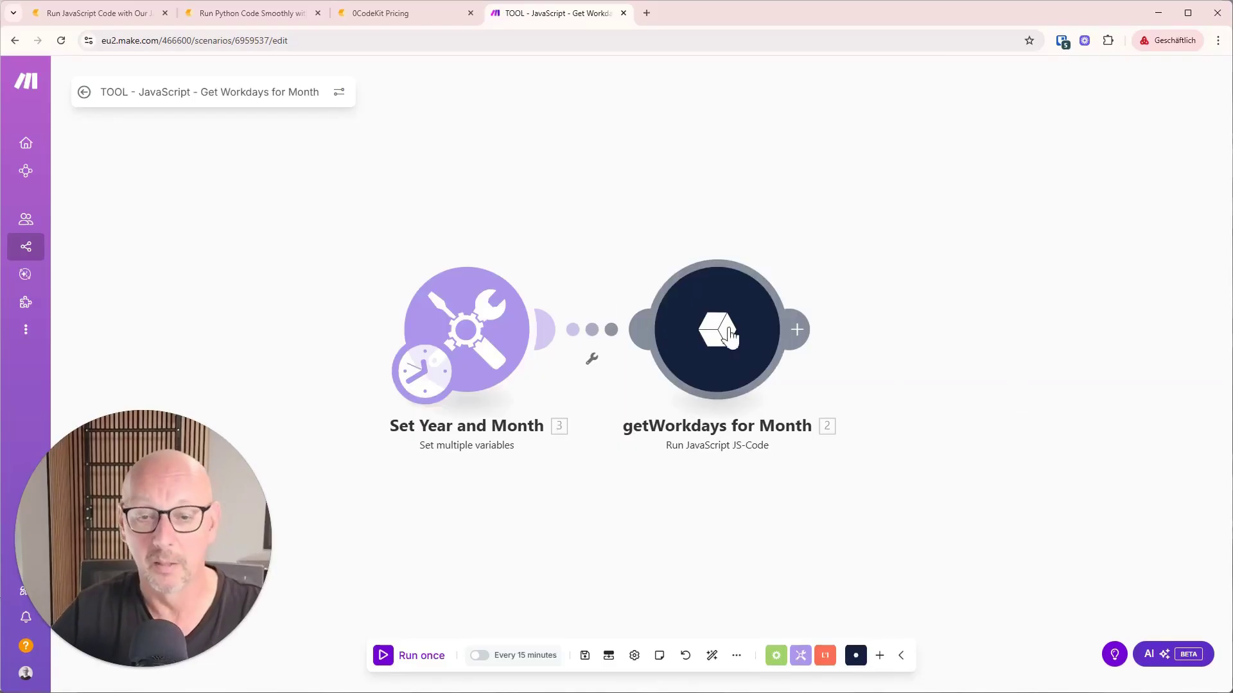
{"action": "left_click", "coordinate": [736, 347]}
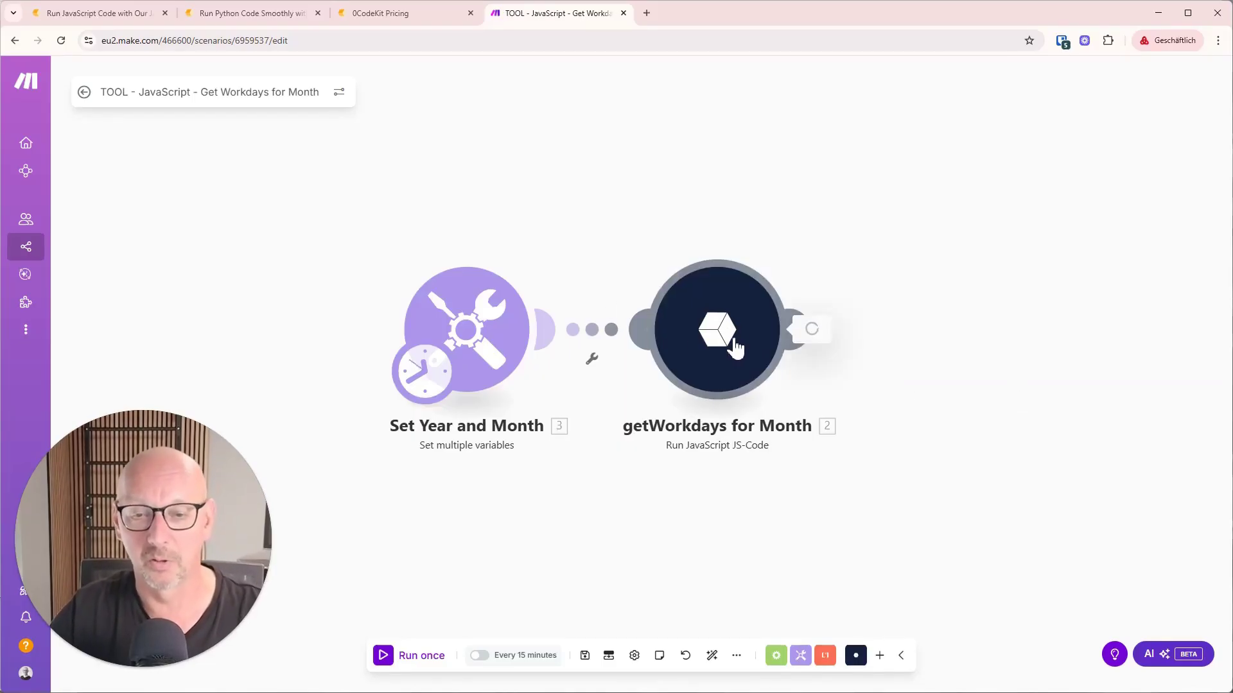
{"action": "left_click", "coordinate": [1036, 78]}
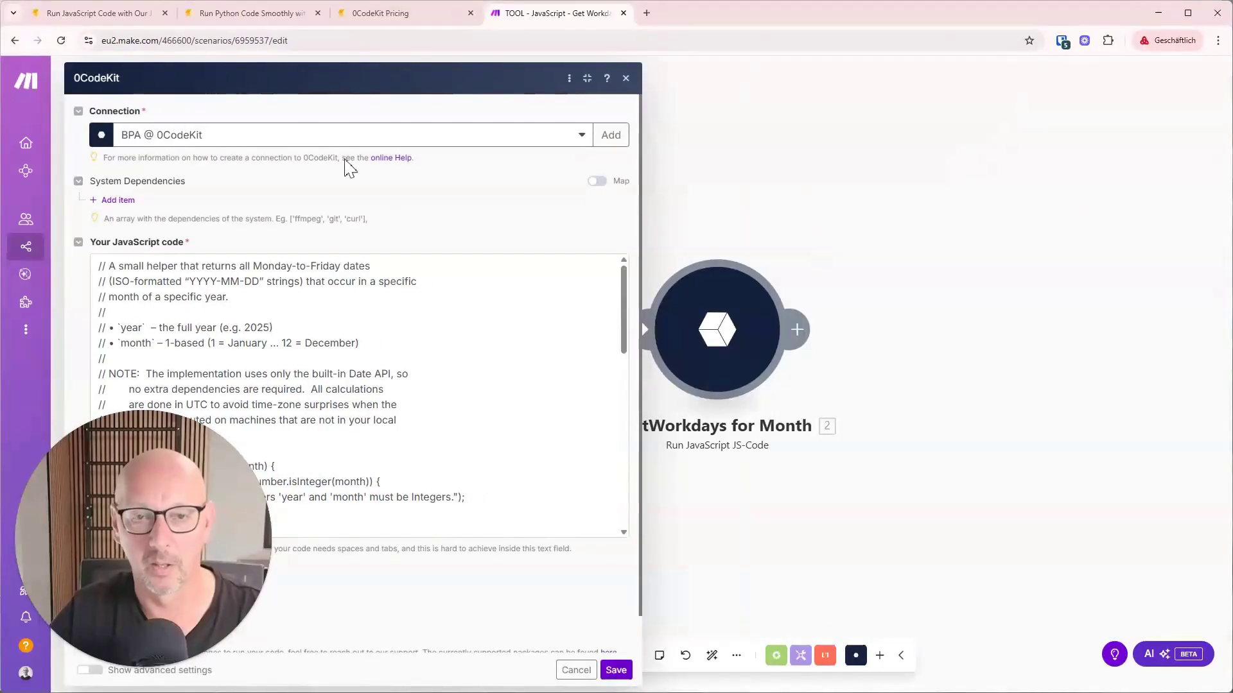
{"action": "left_click_drag", "start_coordinate": [834, 550], "coordinate": [1077, 478]}
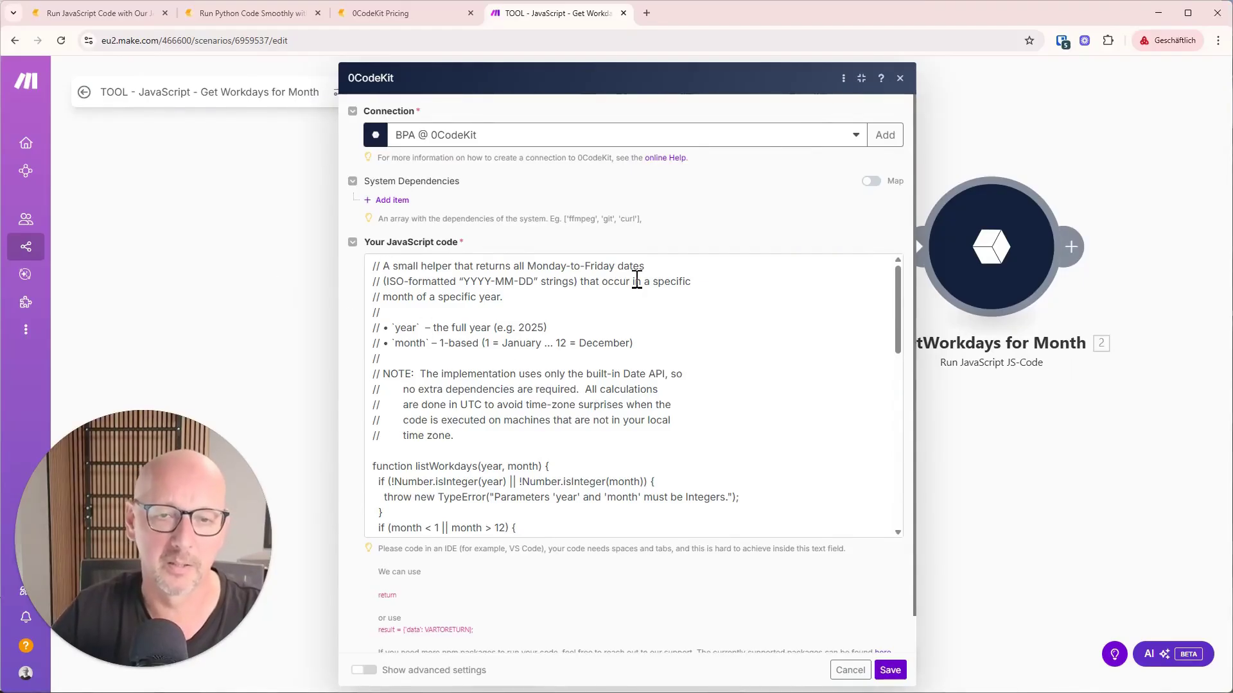
{"action": "scroll", "coordinate": [421, 314], "scroll_direction": "down", "scroll_amount": 1}
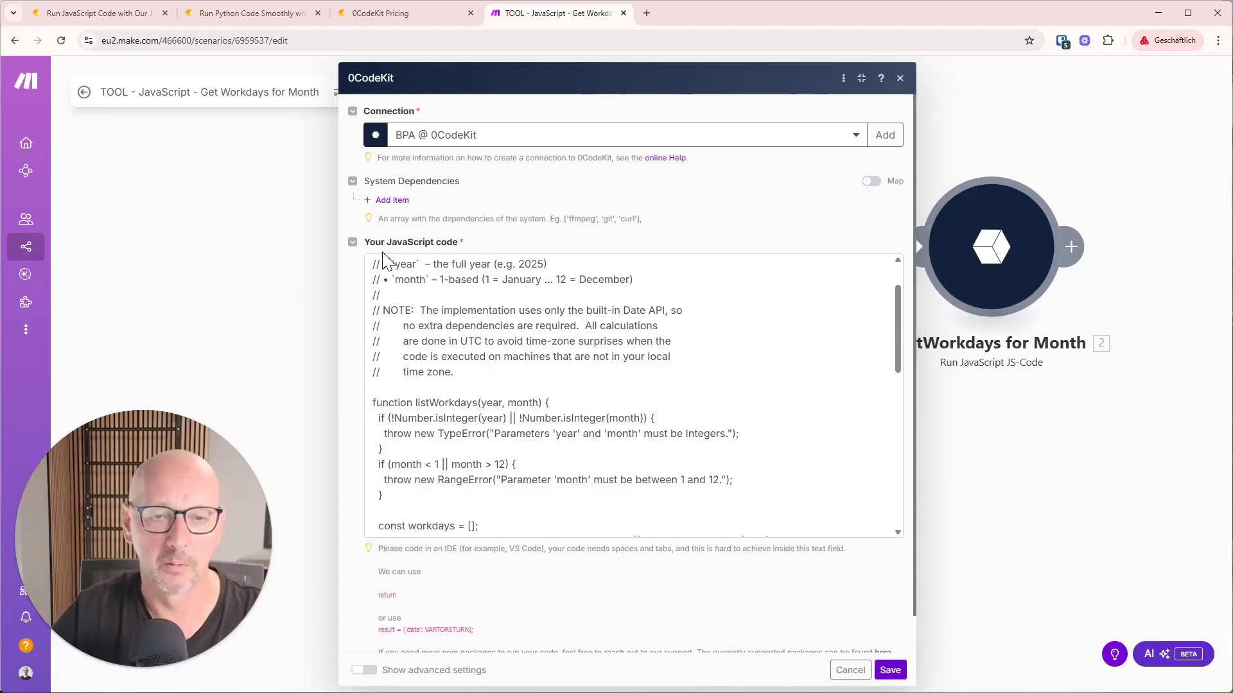
{"action": "scroll", "coordinate": [506, 340], "scroll_direction": "down", "scroll_amount": 1}
{"action": "scroll", "coordinate": [506, 340], "scroll_direction": "down", "scroll_amount": 3}
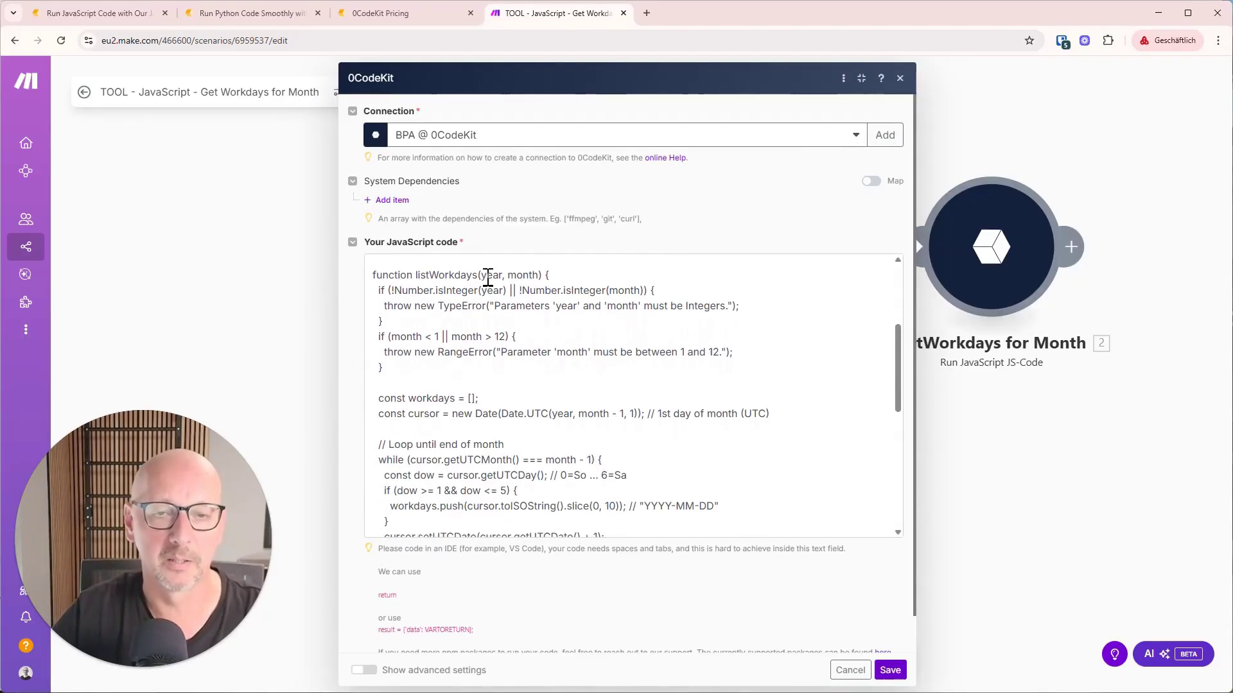
{"action": "scroll", "coordinate": [504, 420], "scroll_direction": "down", "scroll_amount": 2}
{"action": "scroll", "coordinate": [504, 420], "scroll_direction": "down", "scroll_amount": 4}
{"action": "scroll", "coordinate": [521, 368], "scroll_direction": "down", "scroll_amount": 5}
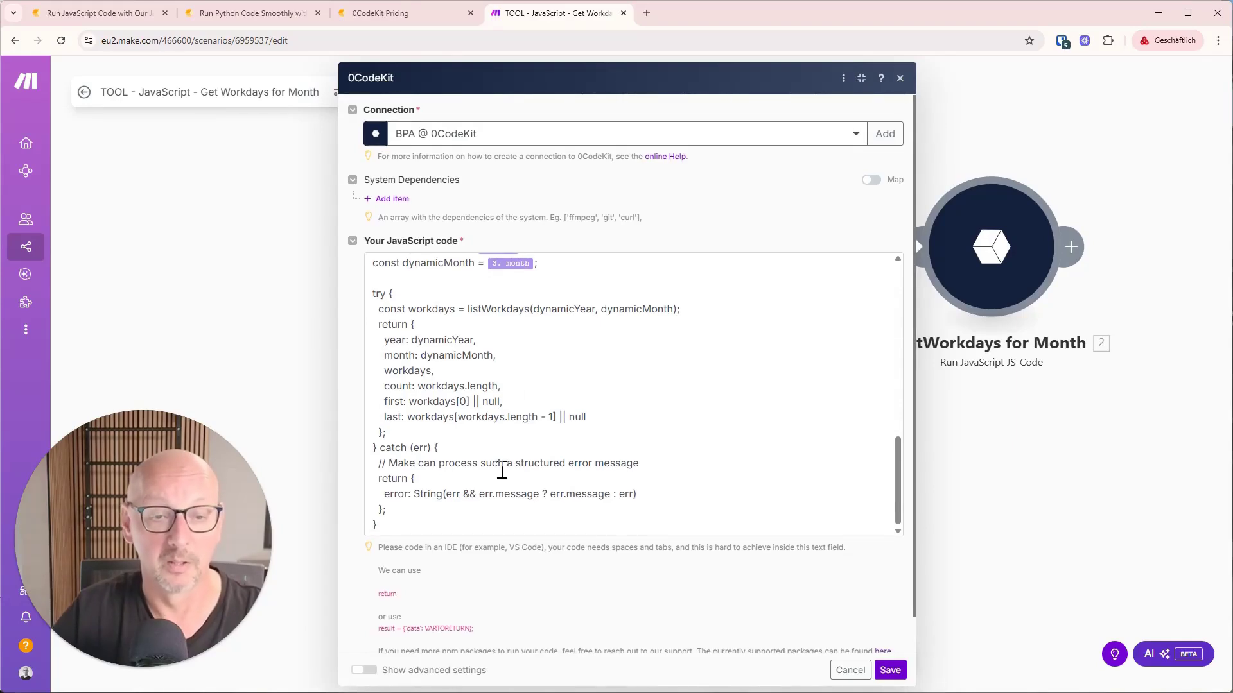
Examine how the code maps the year and month variables and returns its results, then close the module settings
{"action": "scroll", "coordinate": [502, 470], "scroll_direction": "up", "scroll_amount": 4}
{"action": "left_click_drag", "start_coordinate": [377, 367], "coordinate": [388, 599]}
{"action": "scroll", "coordinate": [578, 386], "scroll_direction": "up", "scroll_amount": 1}
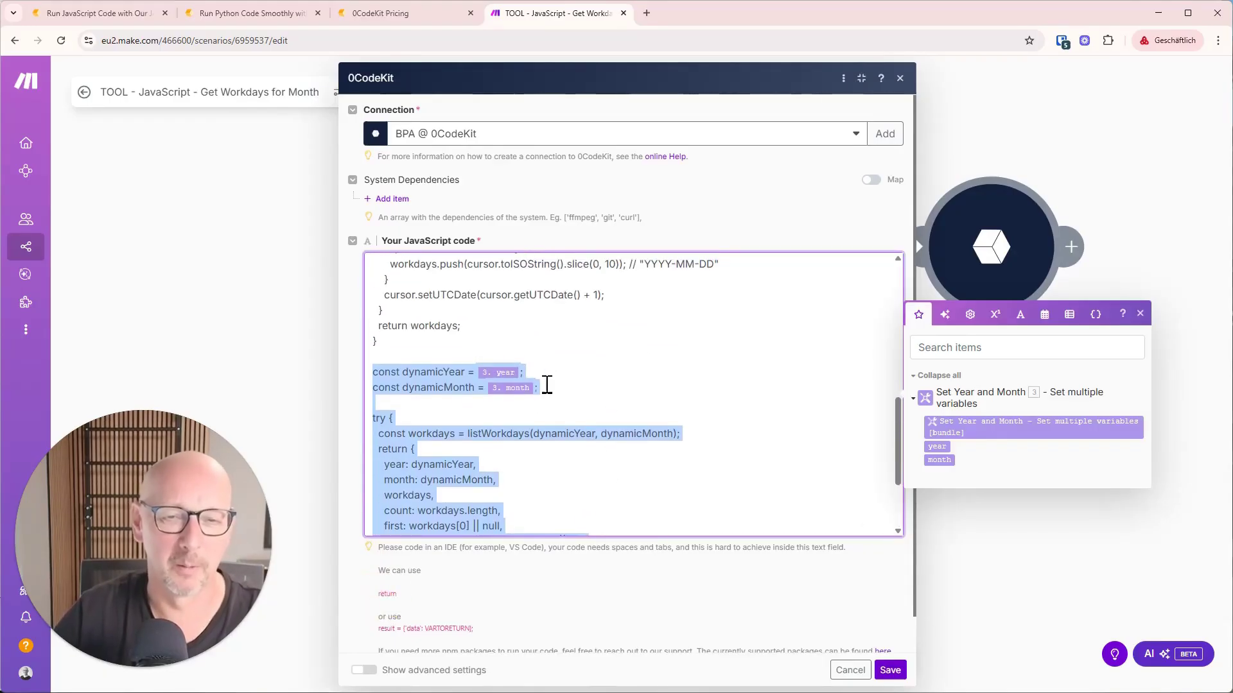
{"action": "left_click", "coordinate": [490, 379]}
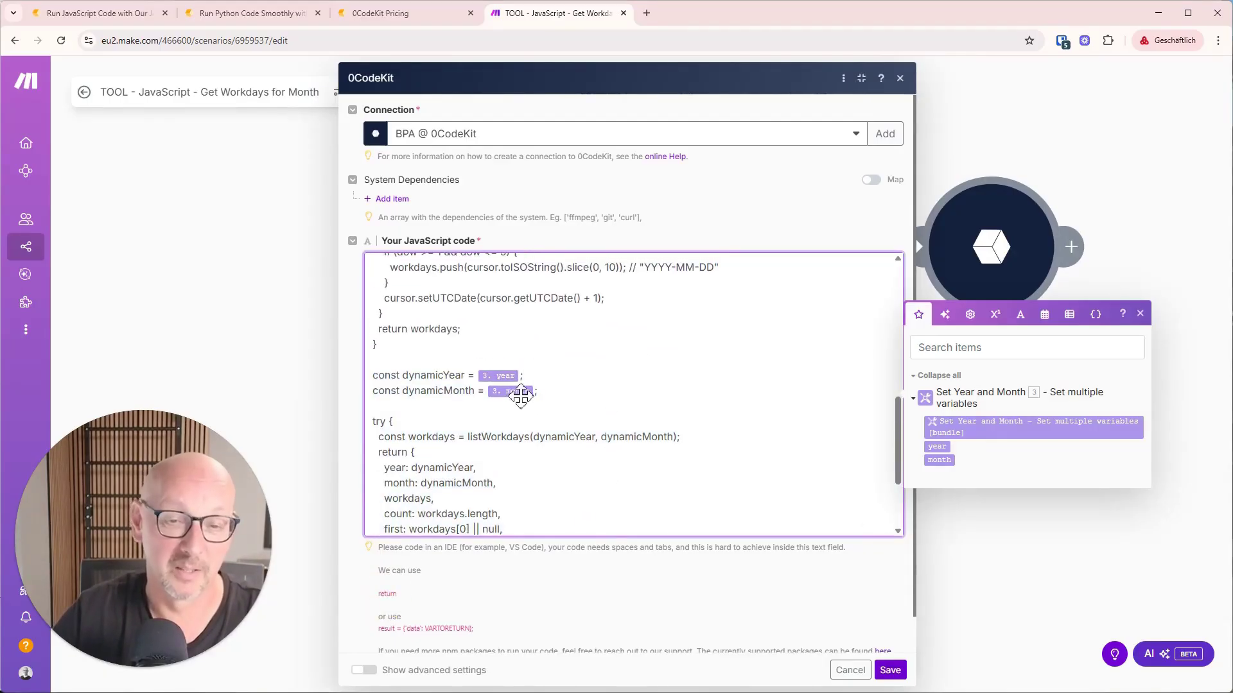
{"action": "scroll", "coordinate": [418, 424], "scroll_direction": "down", "scroll_amount": 2}
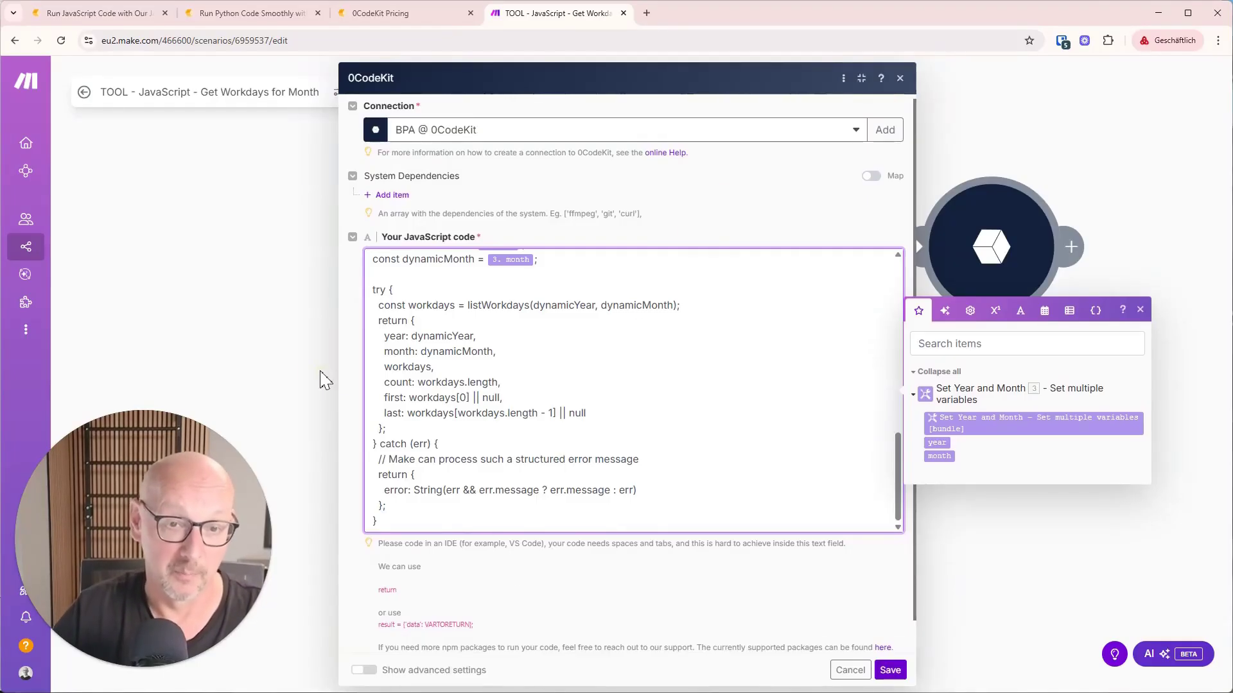
{"action": "left_click", "coordinate": [326, 380]}
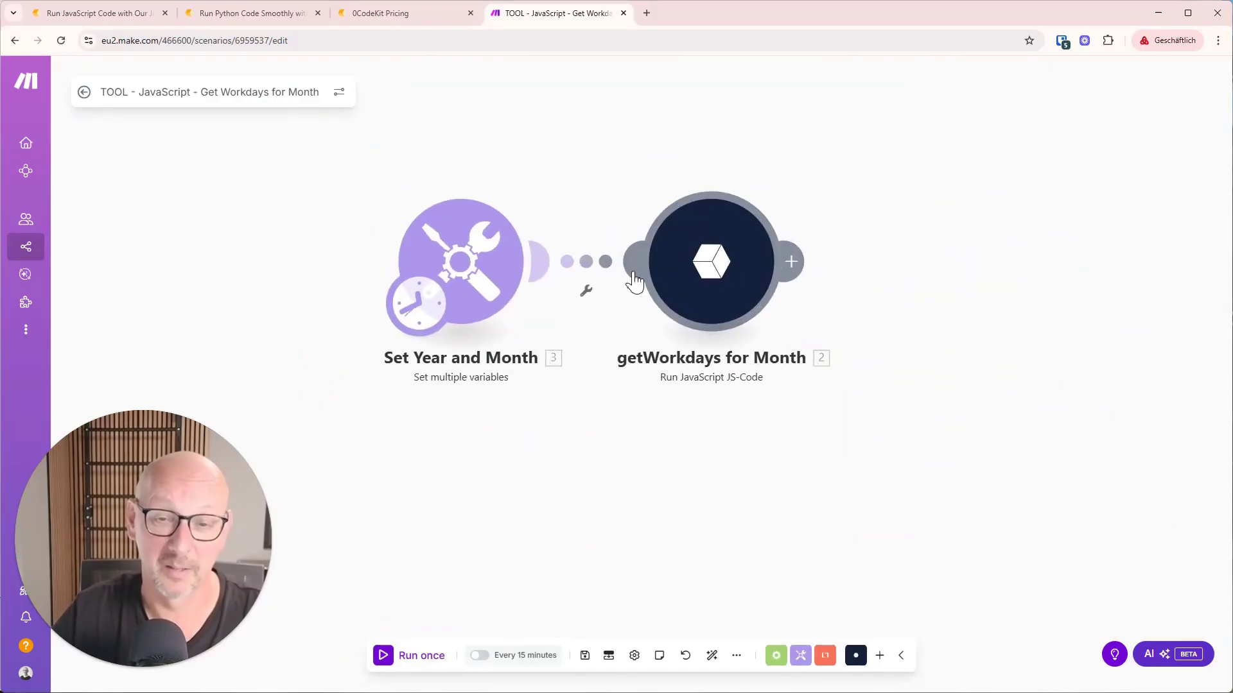
Check the variable values in the Set Year and Month module without changing them, then run the scenario once
{"action": "left_click", "coordinate": [423, 262]}
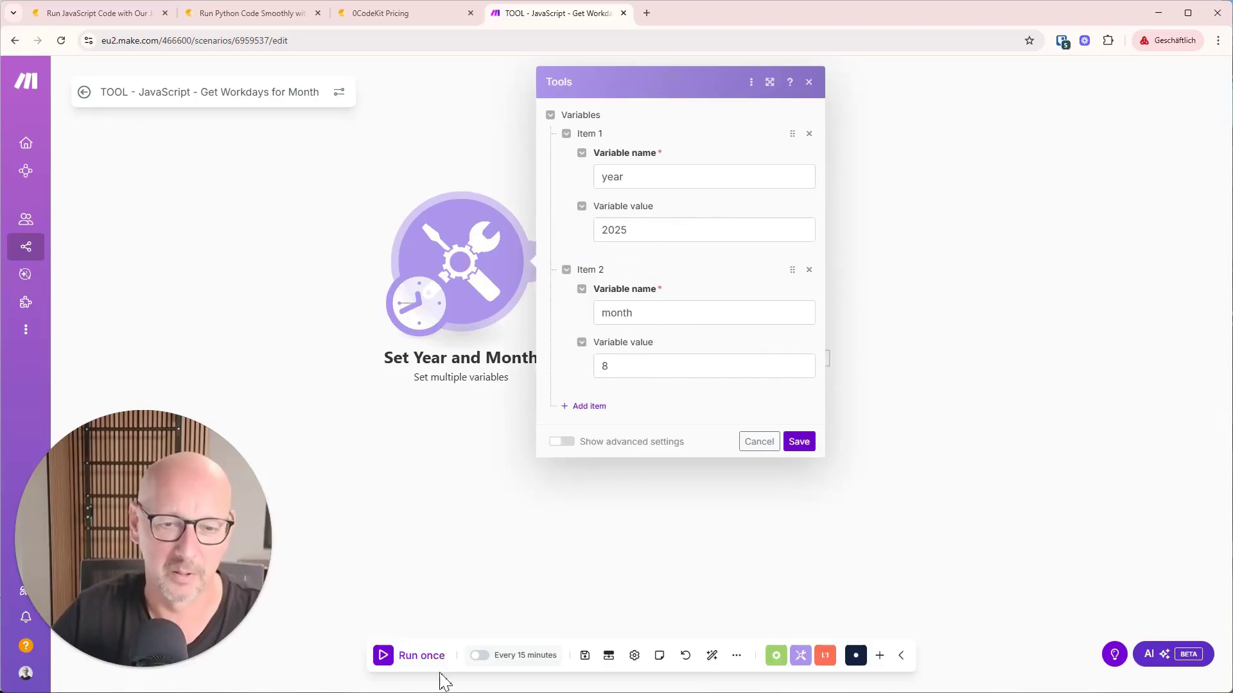
{"action": "left_click", "coordinate": [760, 449]}
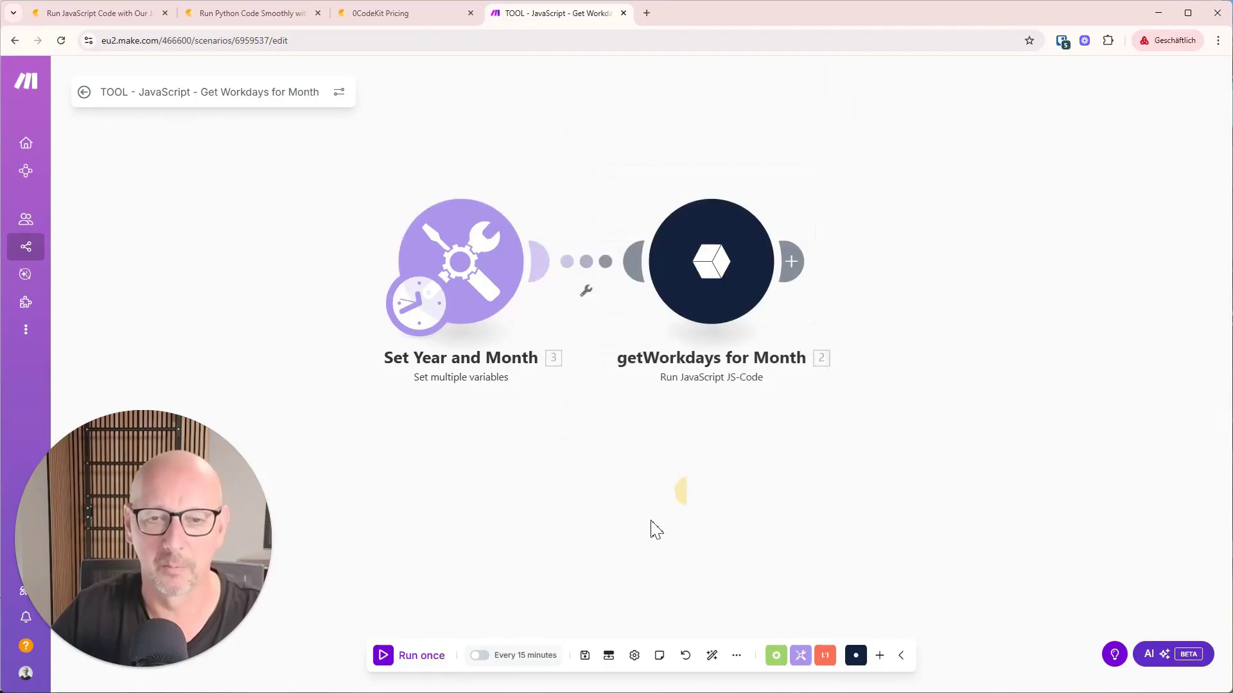
{"action": "left_click", "coordinate": [382, 661]}
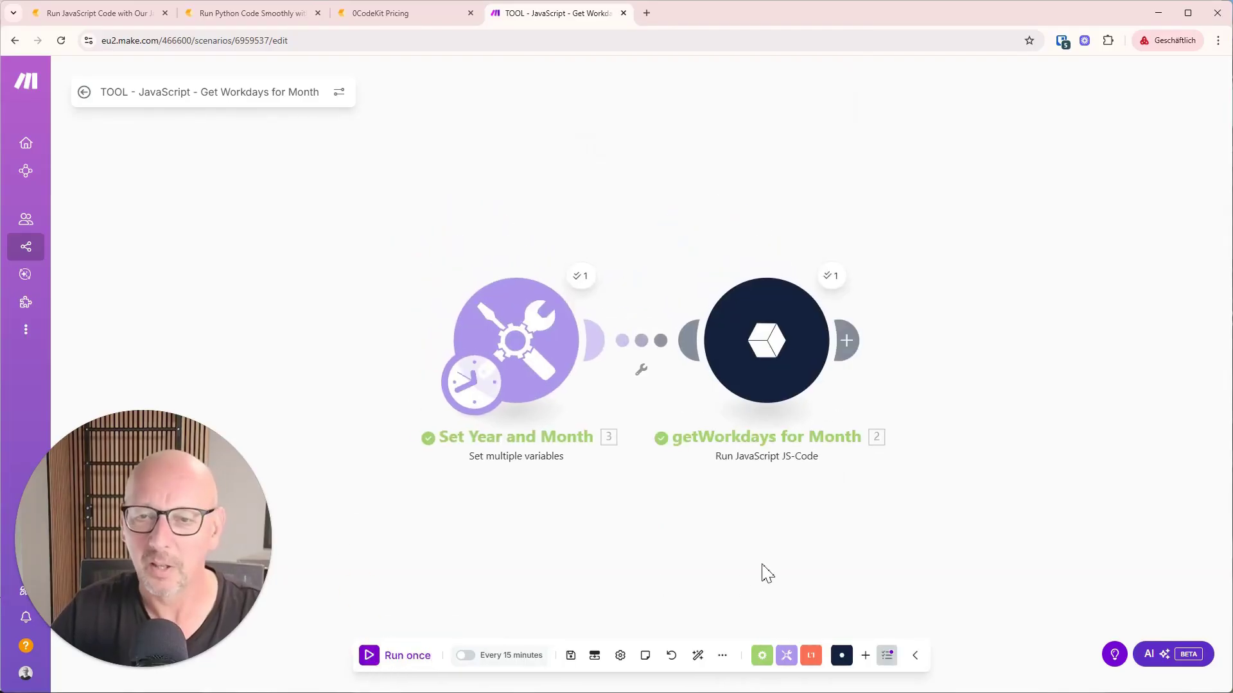
Inspect the getWorkdays for Month module's run output, including the expanded workdays array
{"action": "left_click_drag", "start_coordinate": [757, 568], "coordinate": [641, 522]}
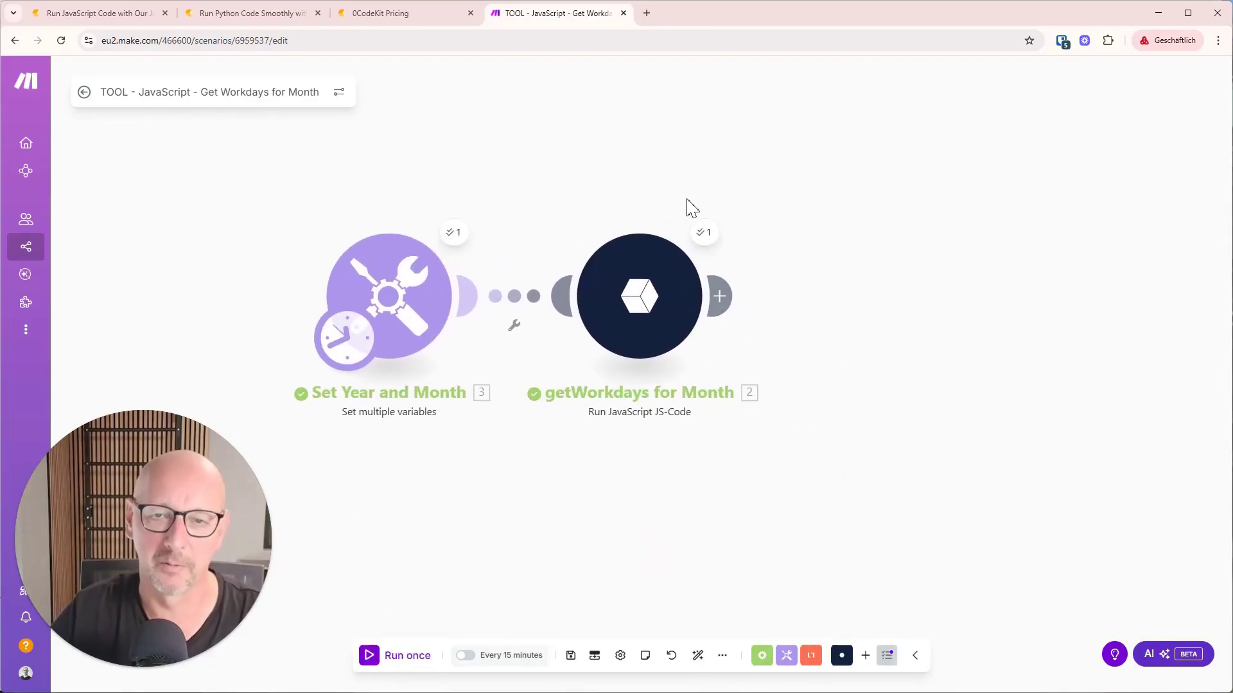
{"action": "left_click", "coordinate": [706, 234]}
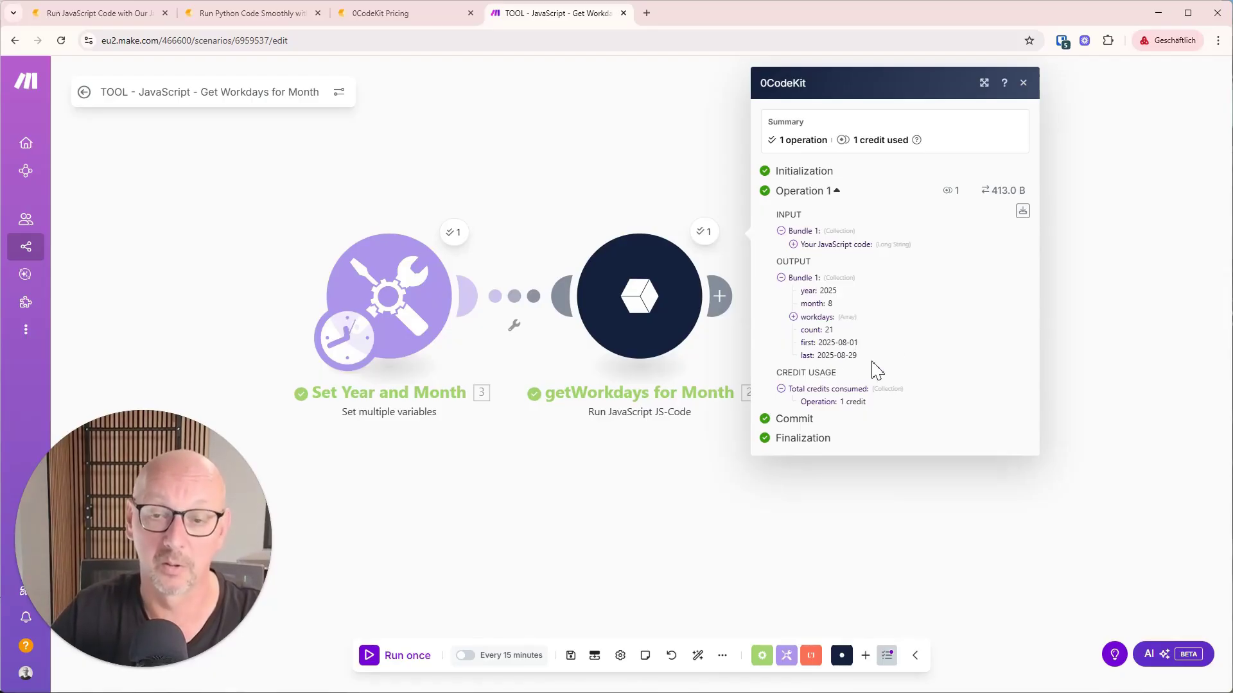
{"action": "left_click", "coordinate": [794, 317]}
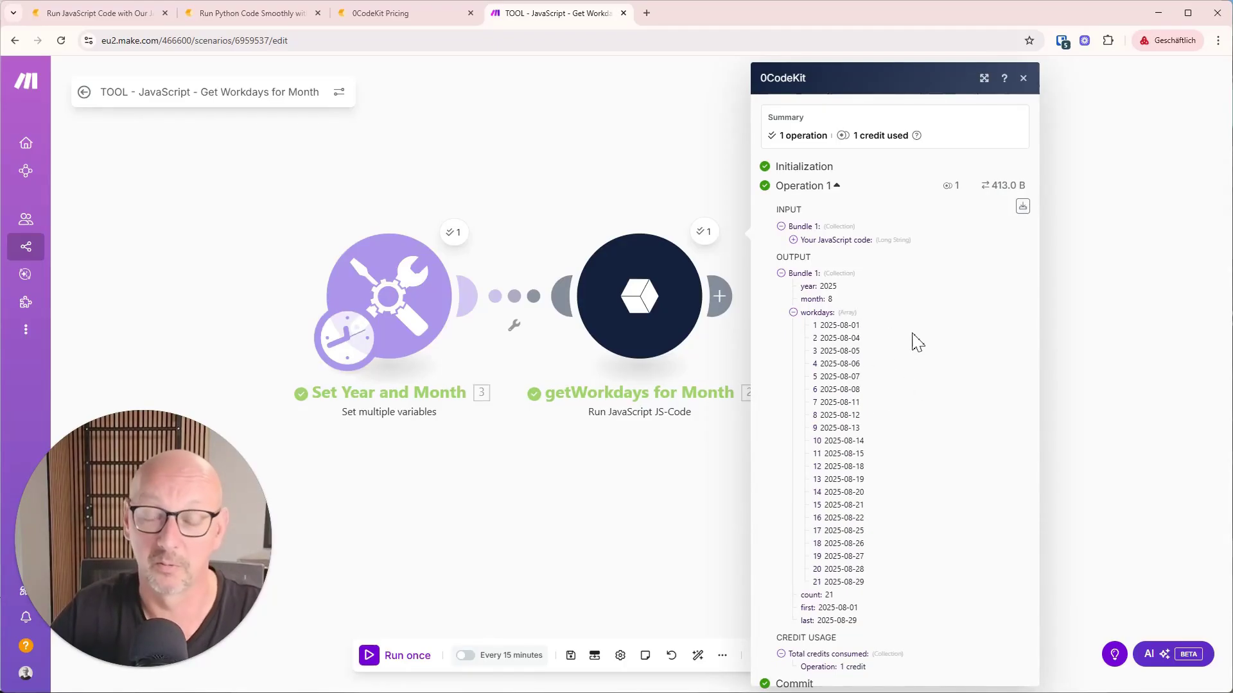
{"action": "left_click_drag", "start_coordinate": [908, 363], "coordinate": [862, 338]}
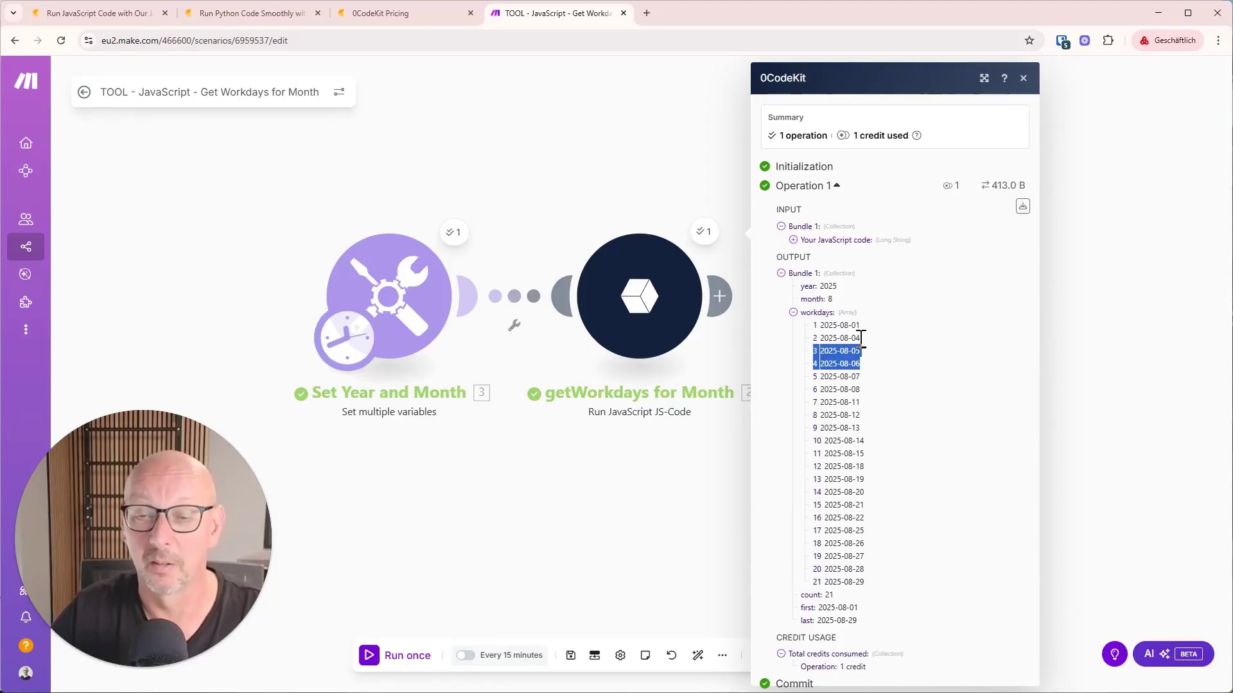
{"action": "left_click", "coordinate": [852, 344]}
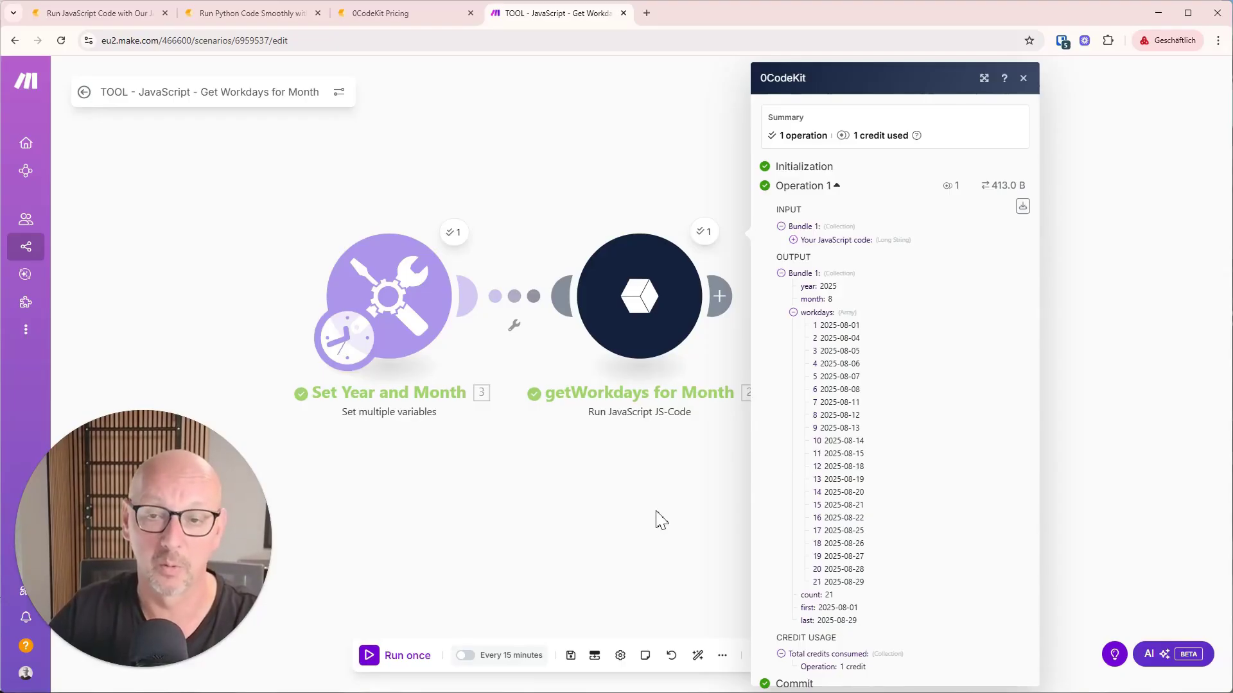
{"action": "left_click", "coordinate": [658, 514]}
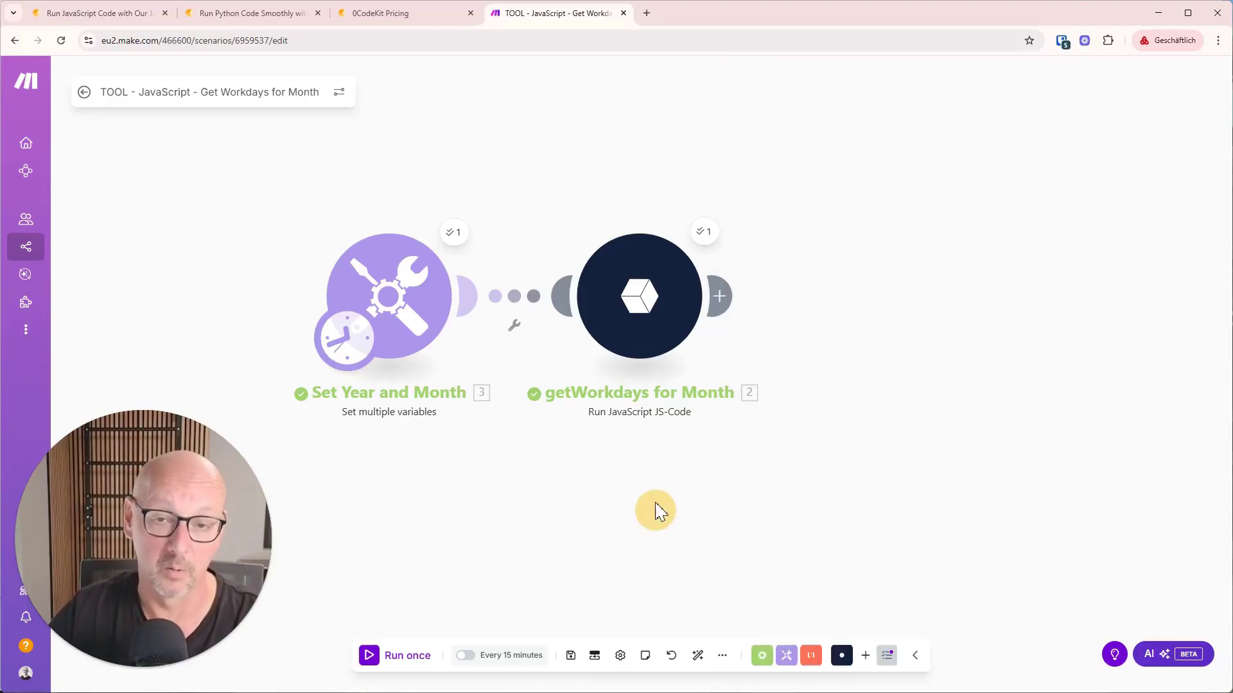
Set the month variable in the Set Year and Month module to 0 and save it
{"action": "left_click", "coordinate": [434, 314]}
{"action": "left_click", "coordinate": [559, 400]}
{"action": "key", "text": "BackSpace"}
{"action": "type", "text": "9"}
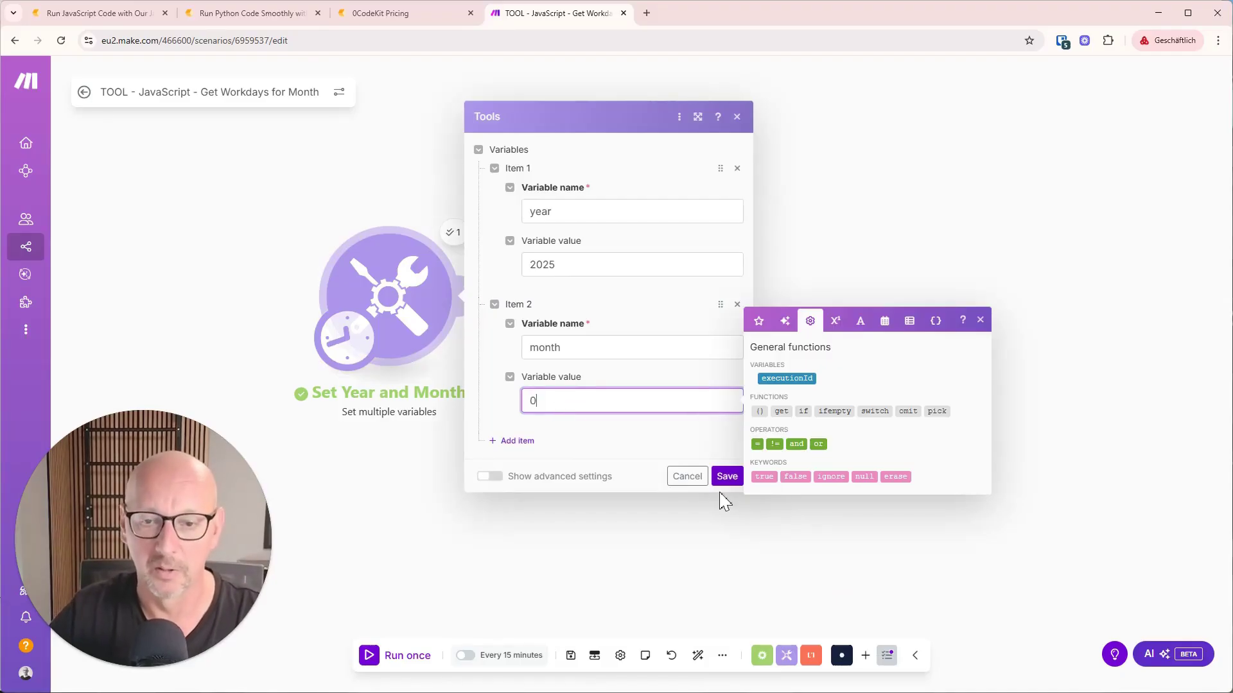
{"action": "left_click", "coordinate": [726, 476]}
Run the scenario once and inspect the error output of the getWorkdays for Month module
{"action": "left_click", "coordinate": [355, 653]}
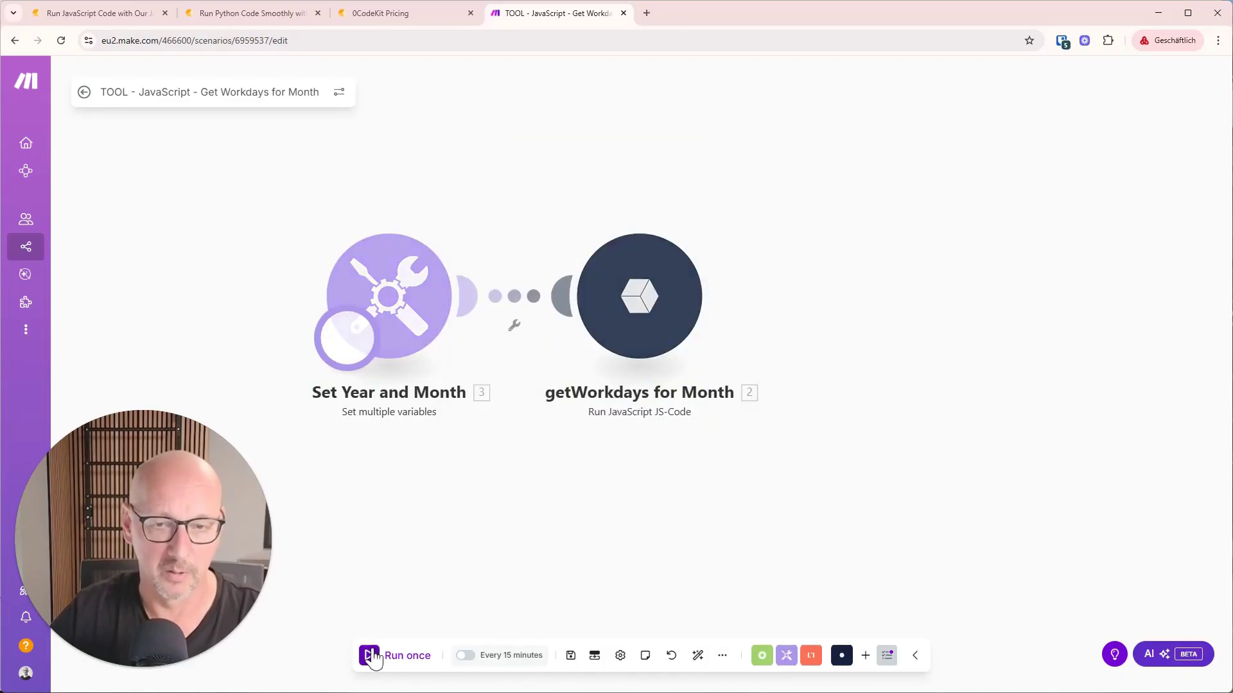
{"action": "left_click", "coordinate": [835, 281]}
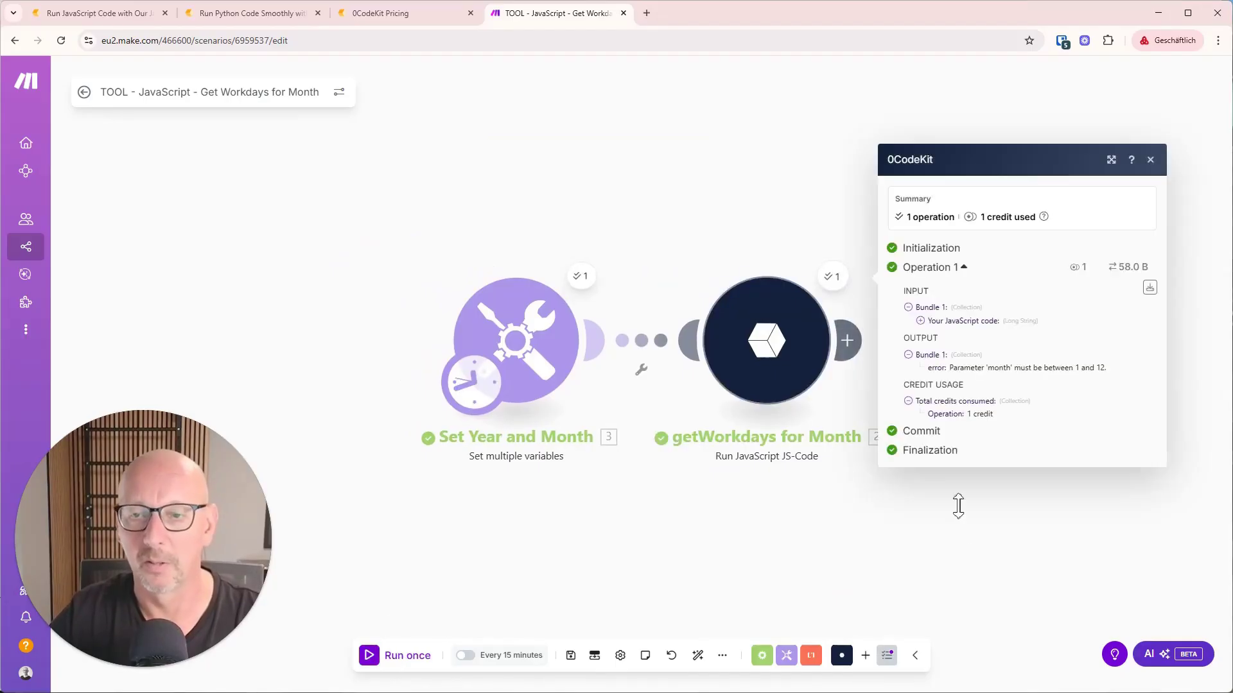
{"action": "left_click_drag", "start_coordinate": [796, 294], "coordinate": [1005, 295]}
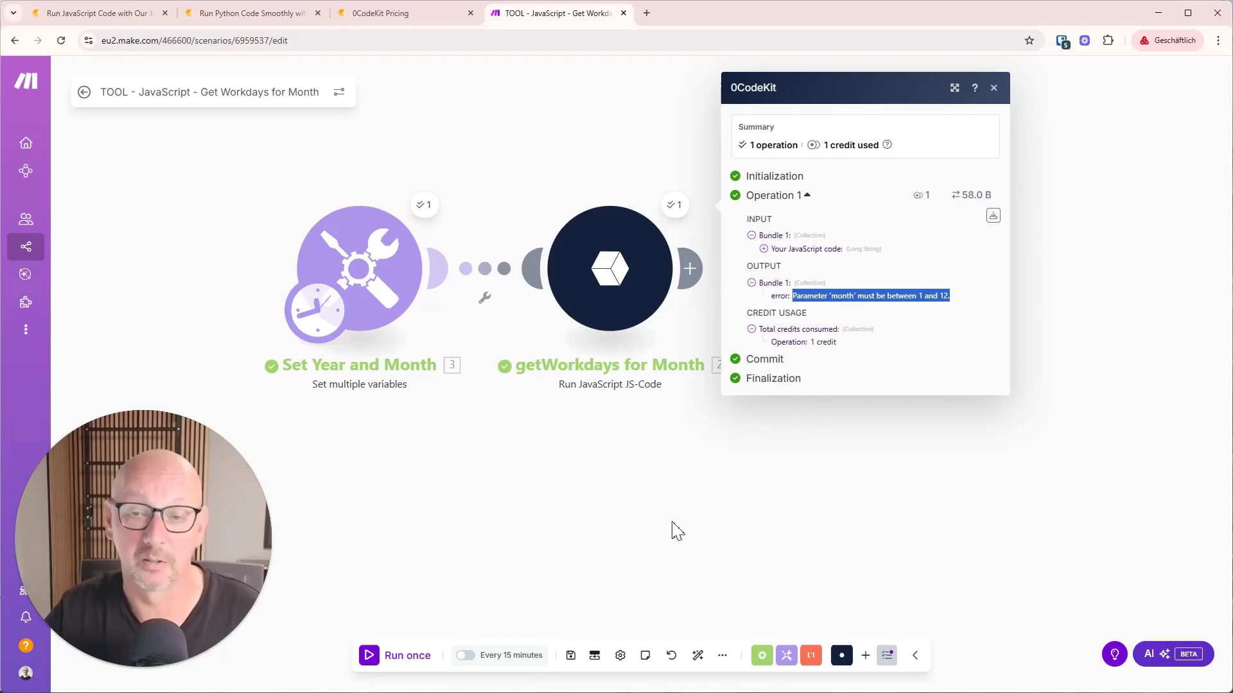
{"action": "left_click", "coordinate": [586, 512]}
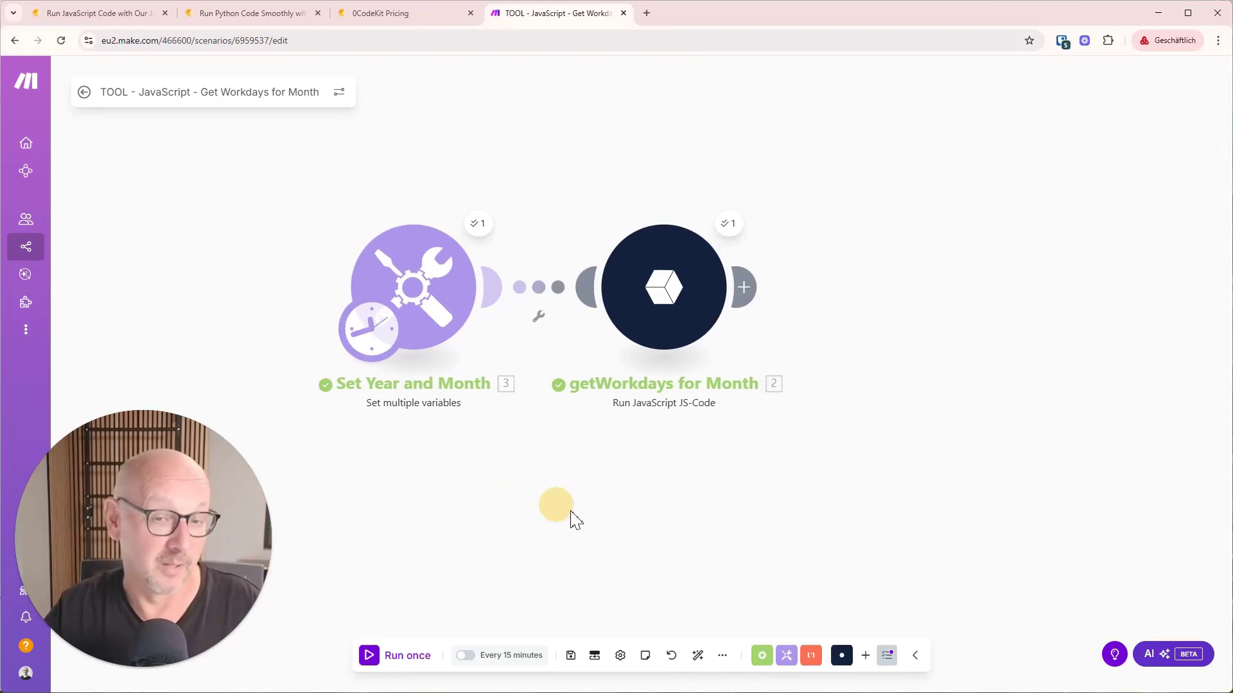